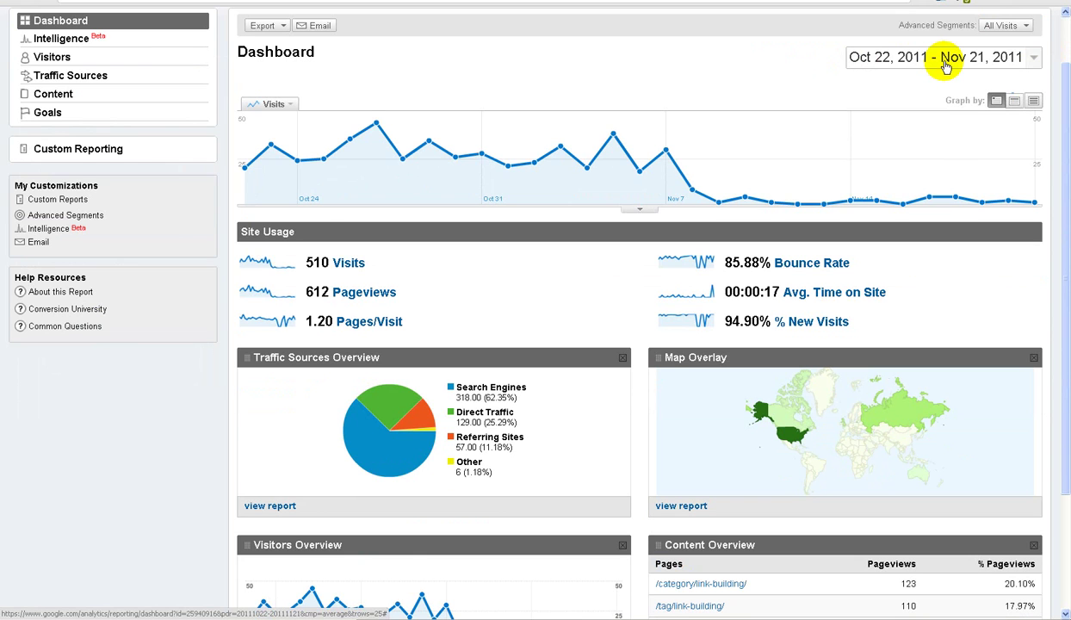
# - Open the Visitors overview report and review its visit metrics and technical profile
pyautogui.moveTo(258, 161)
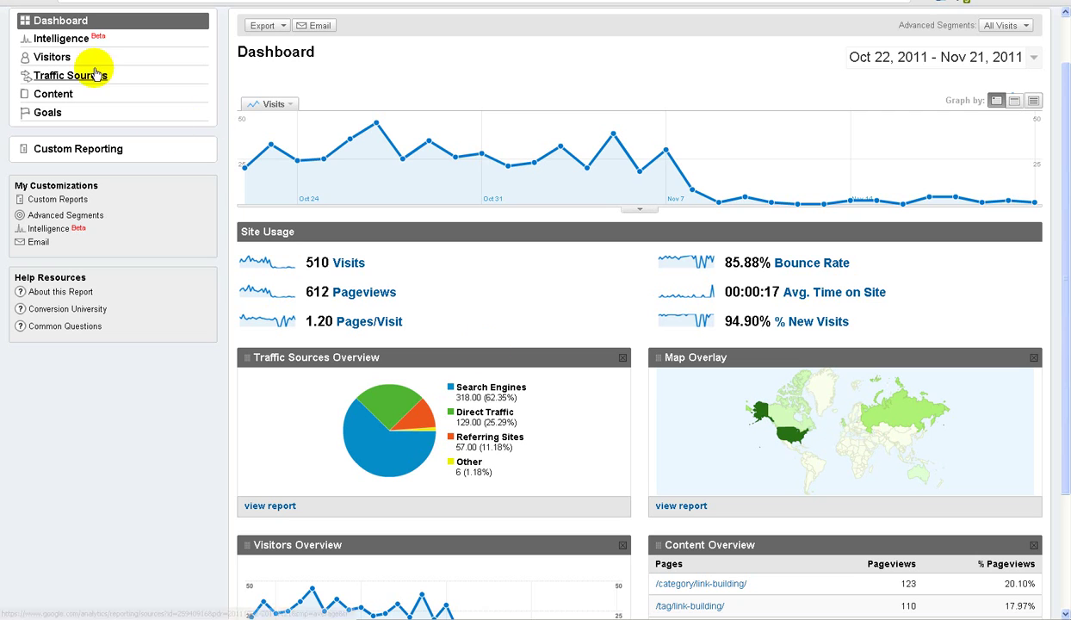
pyautogui.click(52, 58)
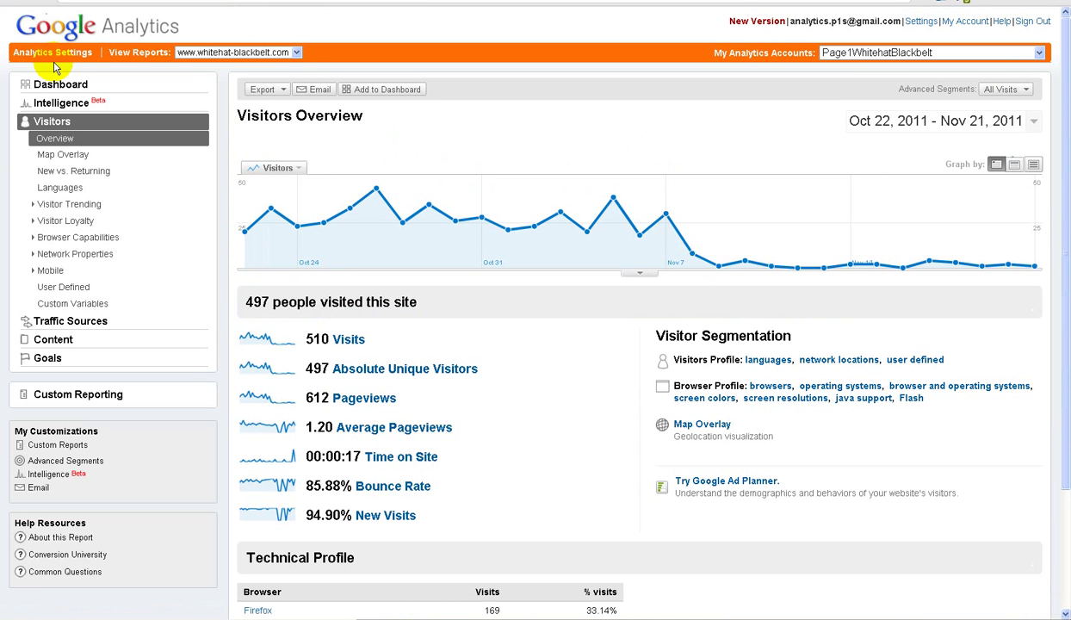
pyautogui.scroll(-1, 545, 323)
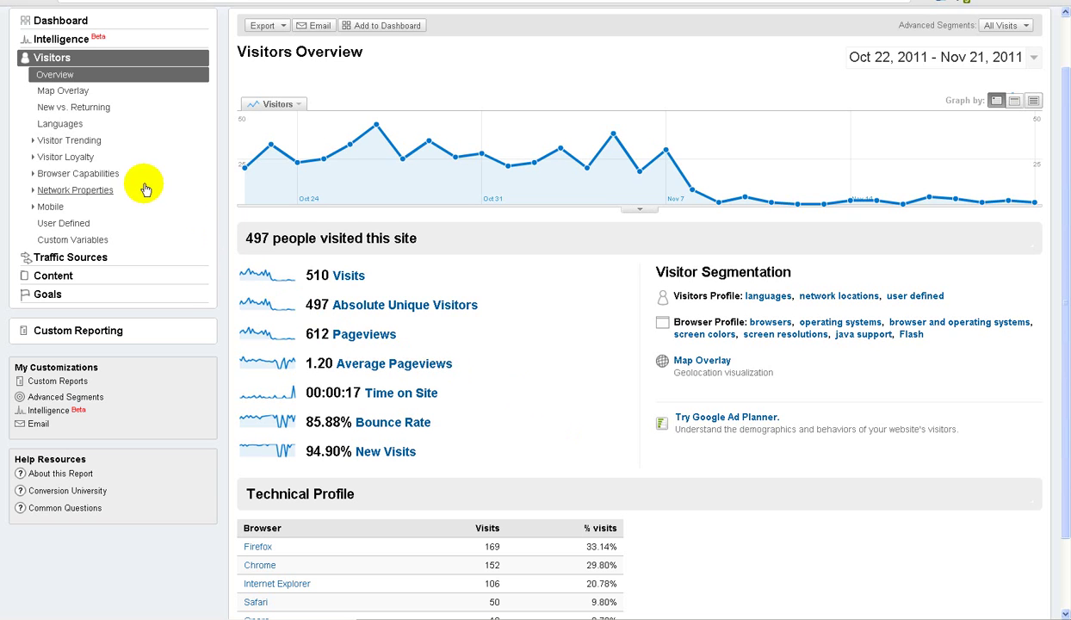
# - In the visitors' Map Overlay, drill down into the United States and California to examine visits by region and city
pyautogui.click(69, 90)
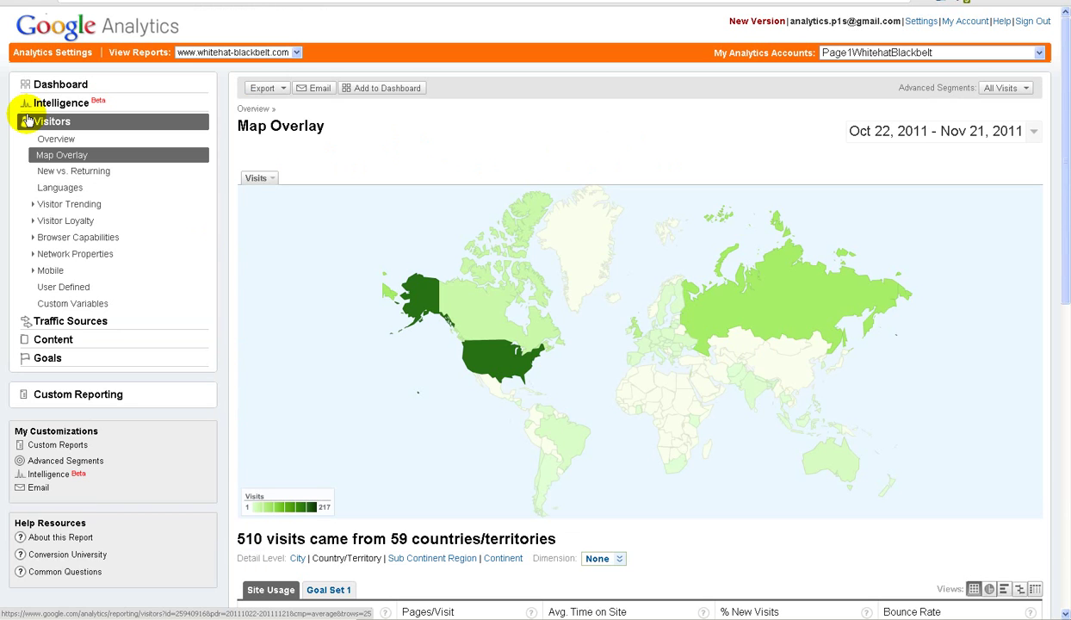
pyautogui.moveTo(422, 308)
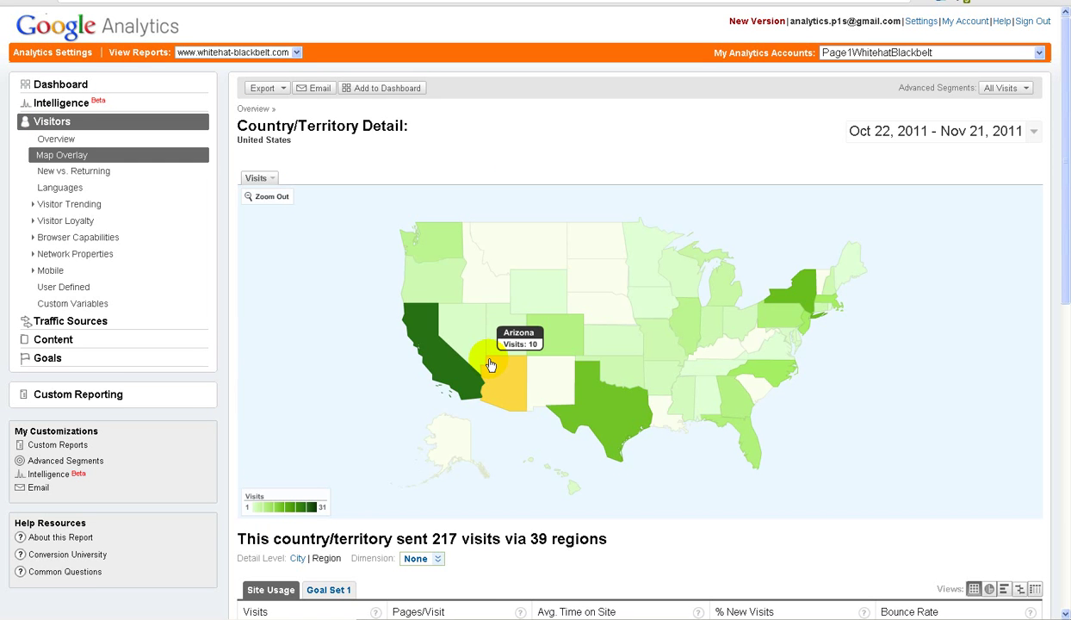
pyautogui.scroll(-2, 489, 364)
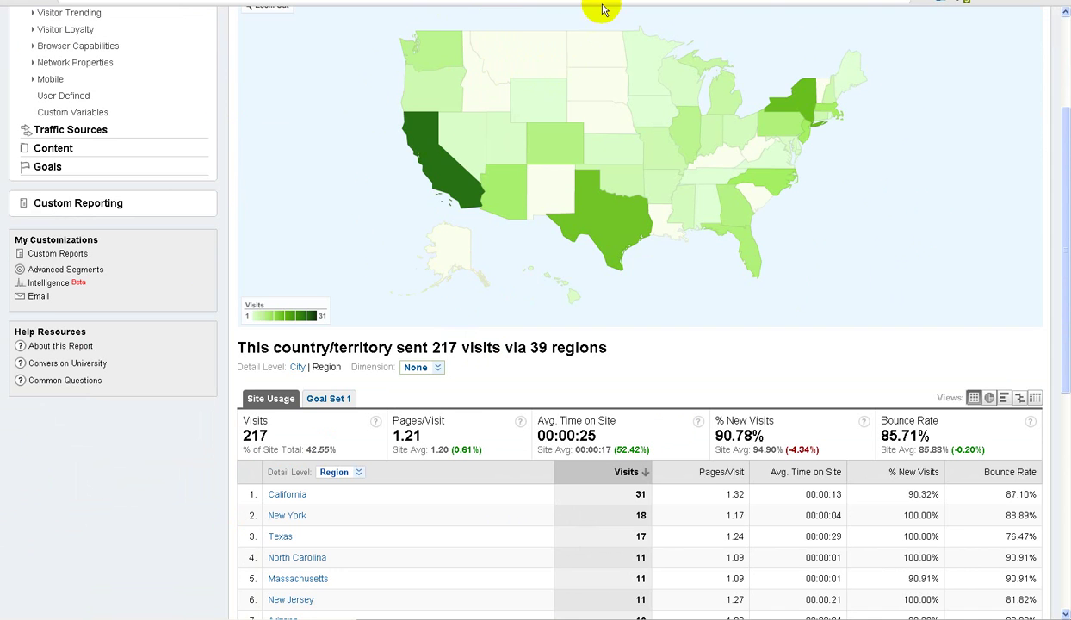
pyautogui.scroll(-3, 335, 401)
pyautogui.scroll(-2, 912, 299)
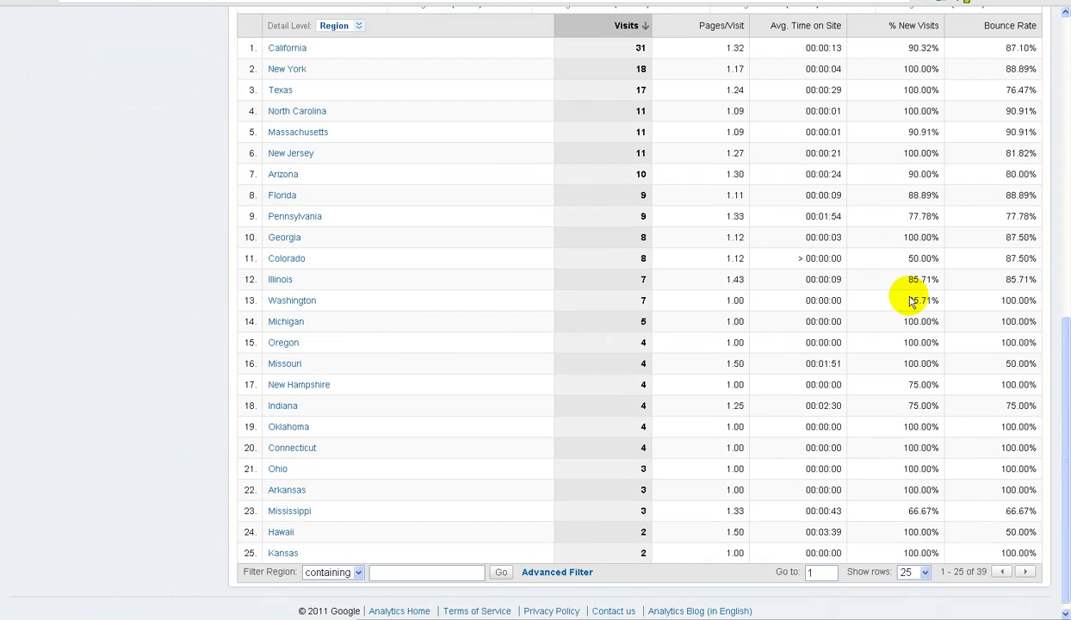
pyautogui.scroll(3, 671, 314)
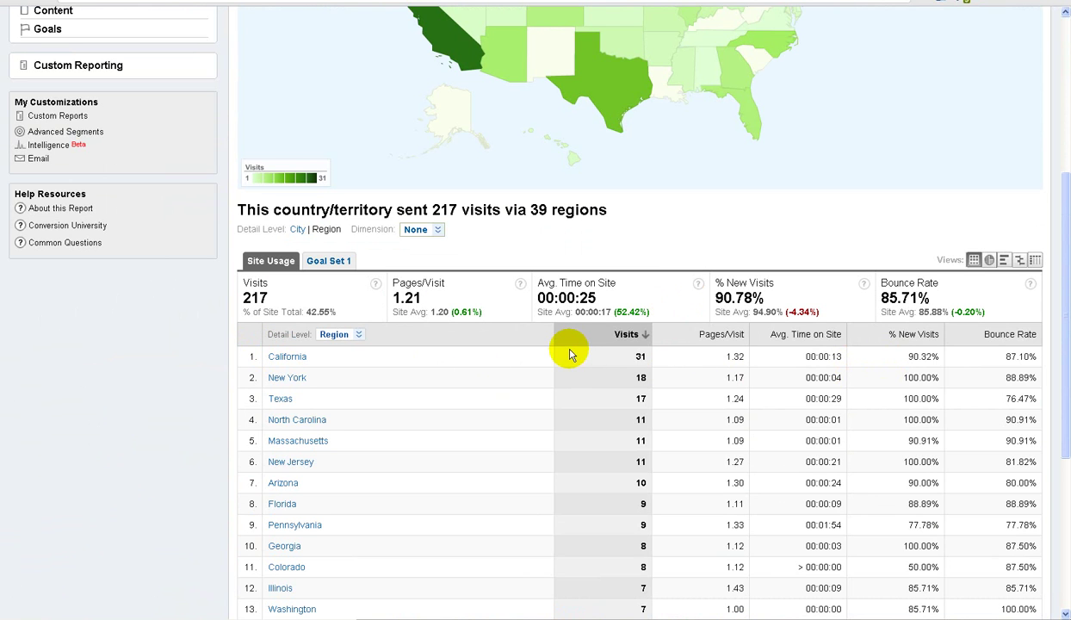
pyautogui.click(461, 59)
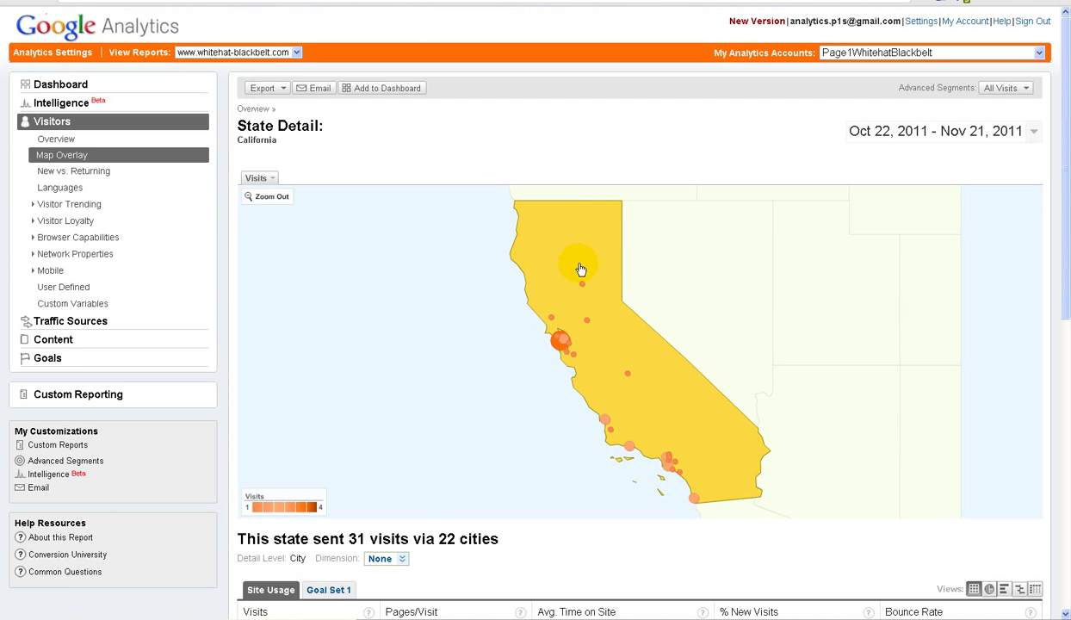
pyautogui.scroll(-3, 568, 362)
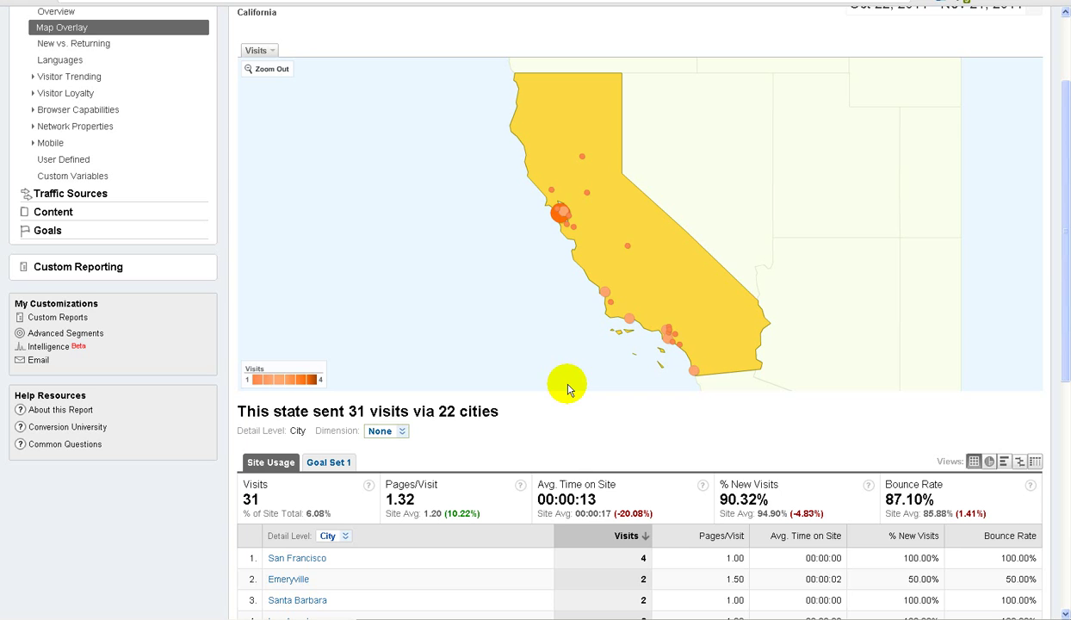
# - Open the Mobile Devices report for the site's visitors
pyautogui.click(49, 143)
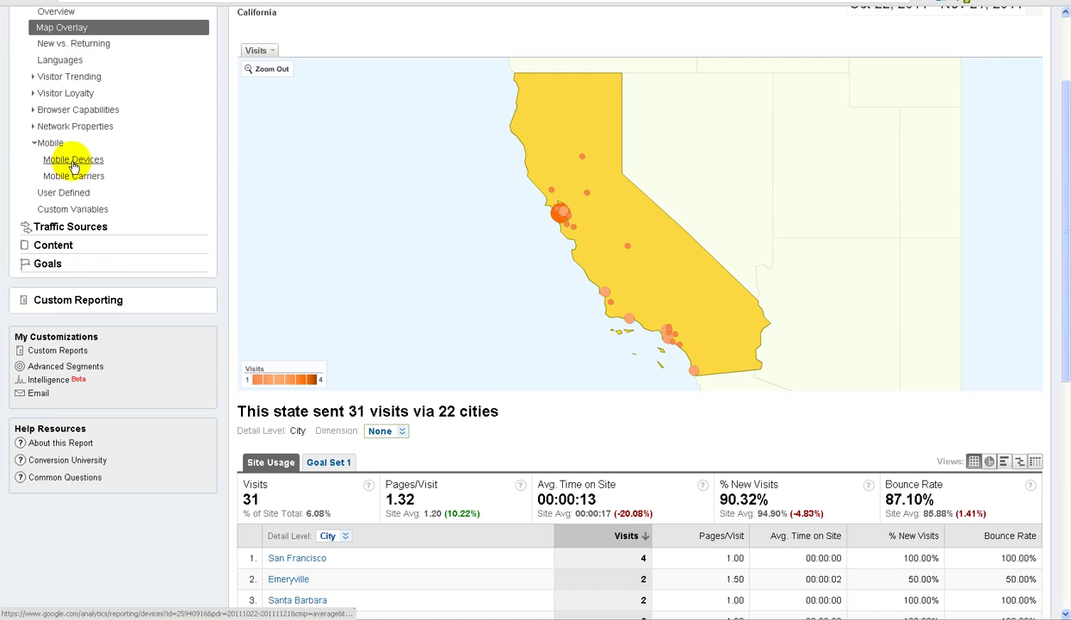
pyautogui.click(71, 160)
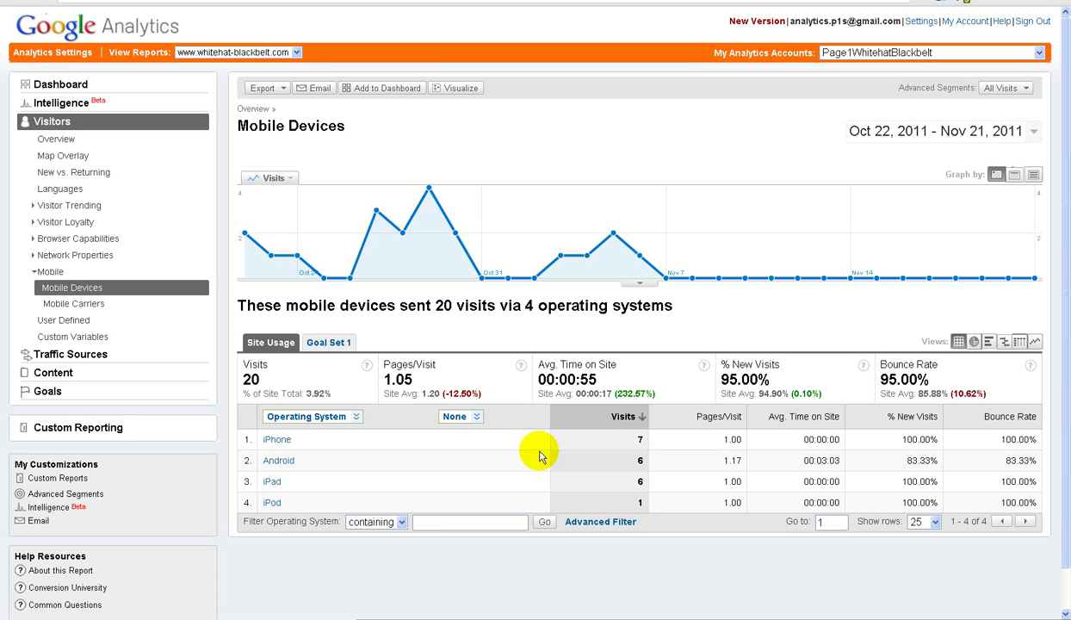
# - Review the Traffic Sources overview, and open its Keywords report to examine which search terms brought visits
pyautogui.click(42, 355)
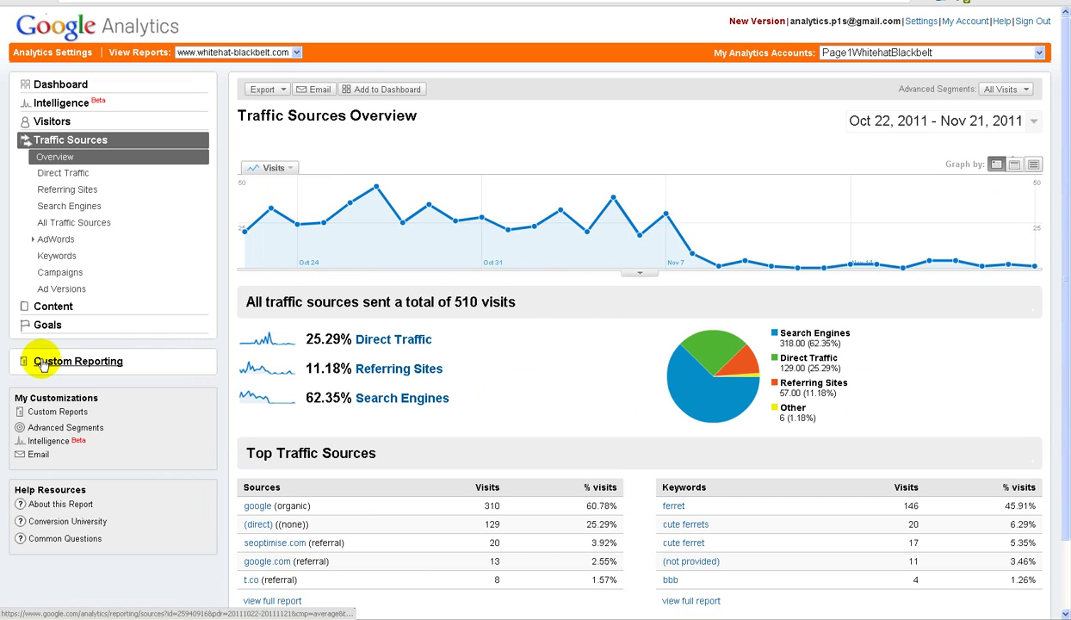
pyautogui.scroll(-1, 359, 431)
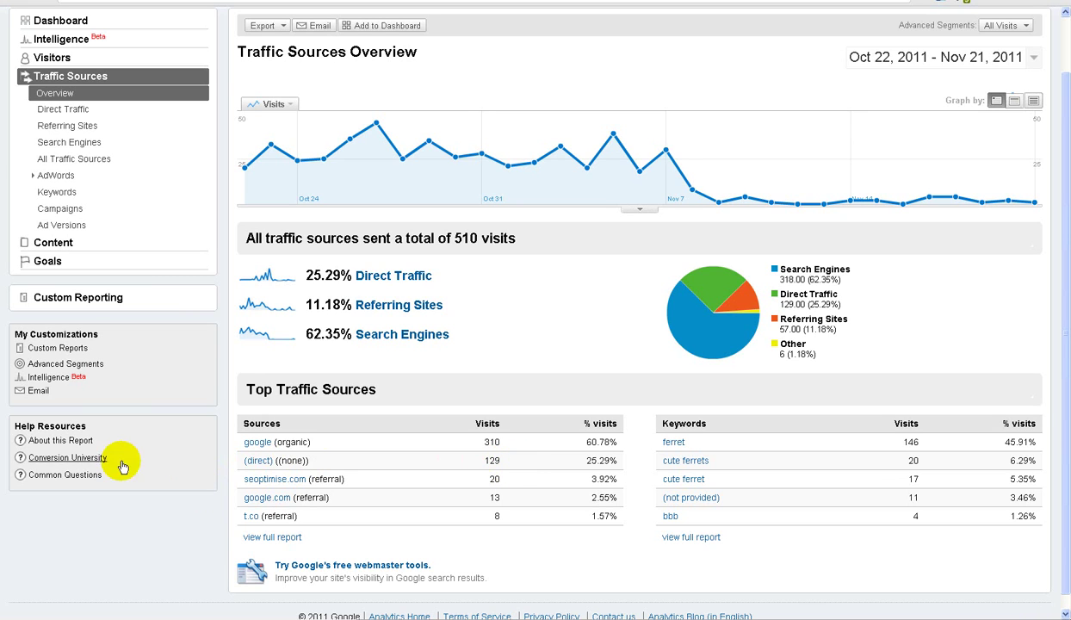
pyautogui.click(47, 224)
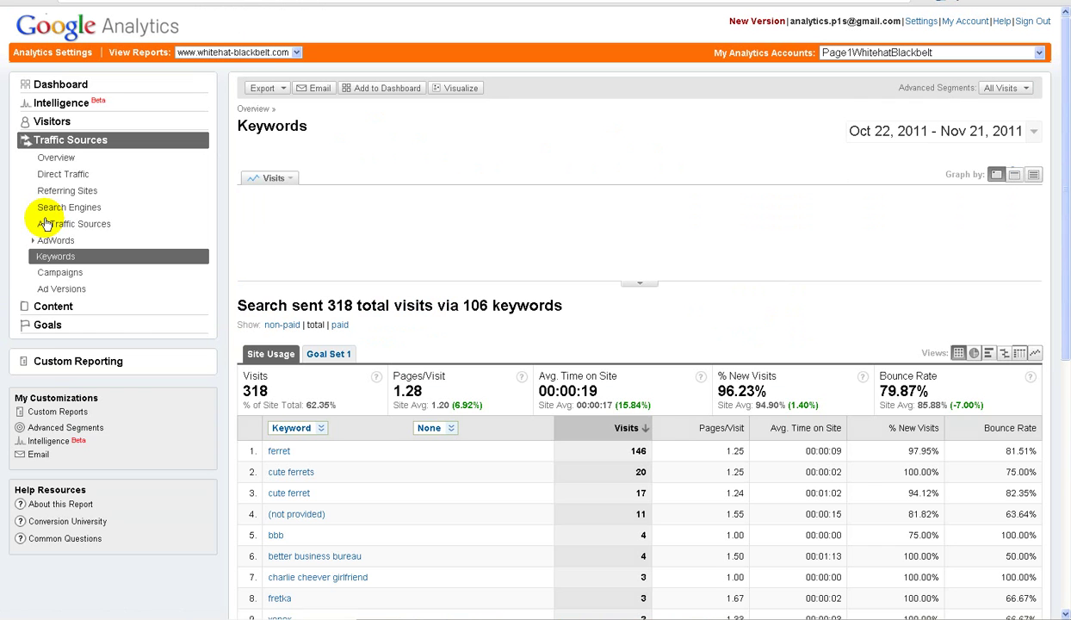
pyautogui.scroll(-5, 268, 239)
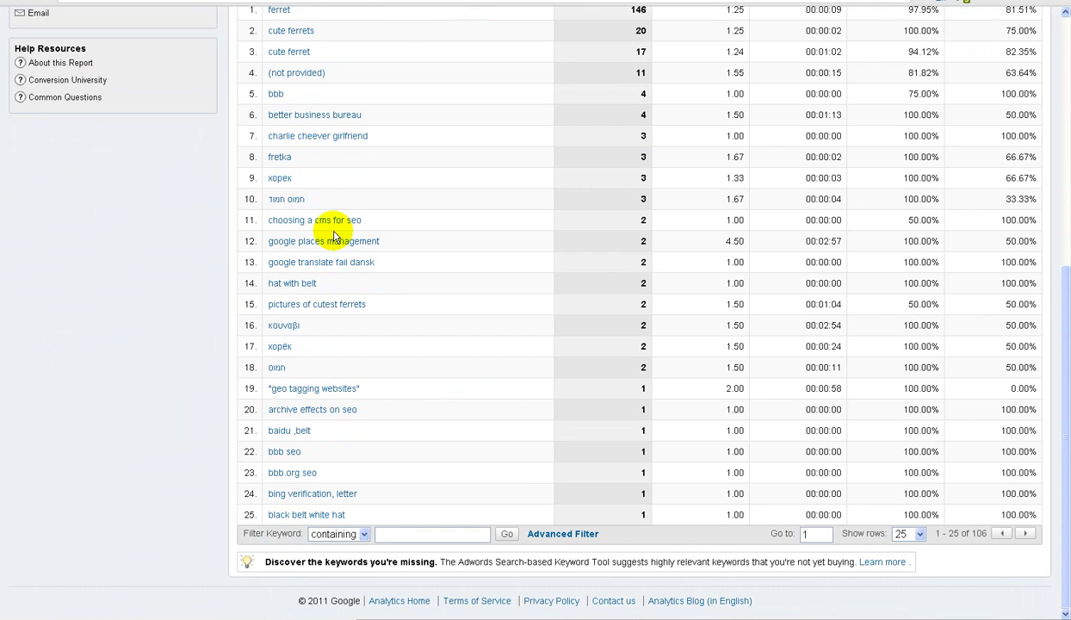
pyautogui.scroll(4, 336, 236)
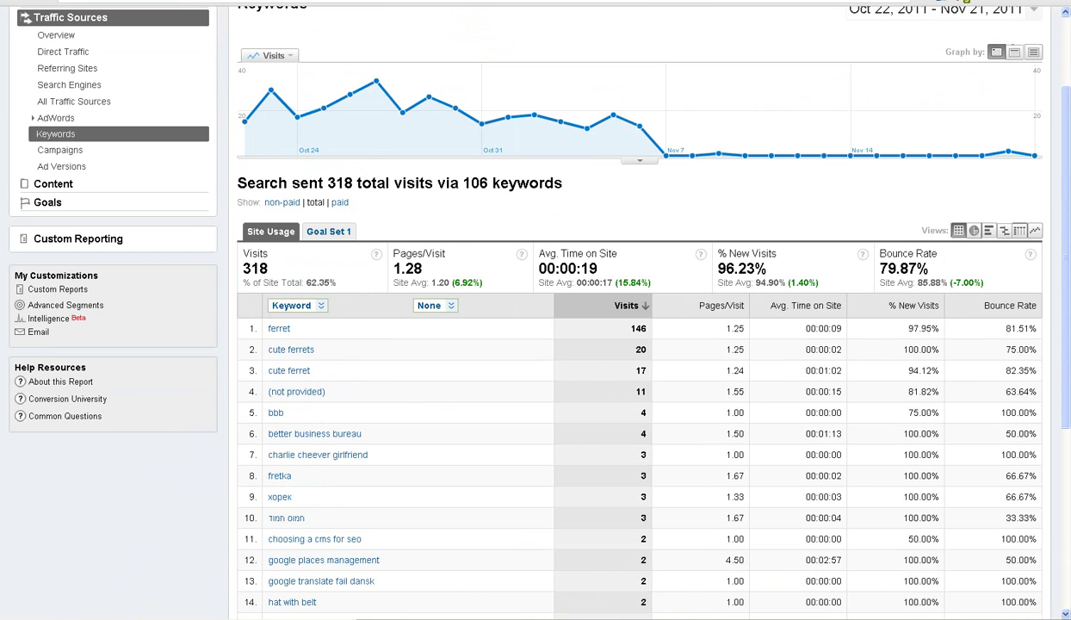
pyautogui.scroll(1, 886, 43)
# - Set the start date of the Keywords report's date range to 10/22/2010 and apply it
pyautogui.click(889, 72)
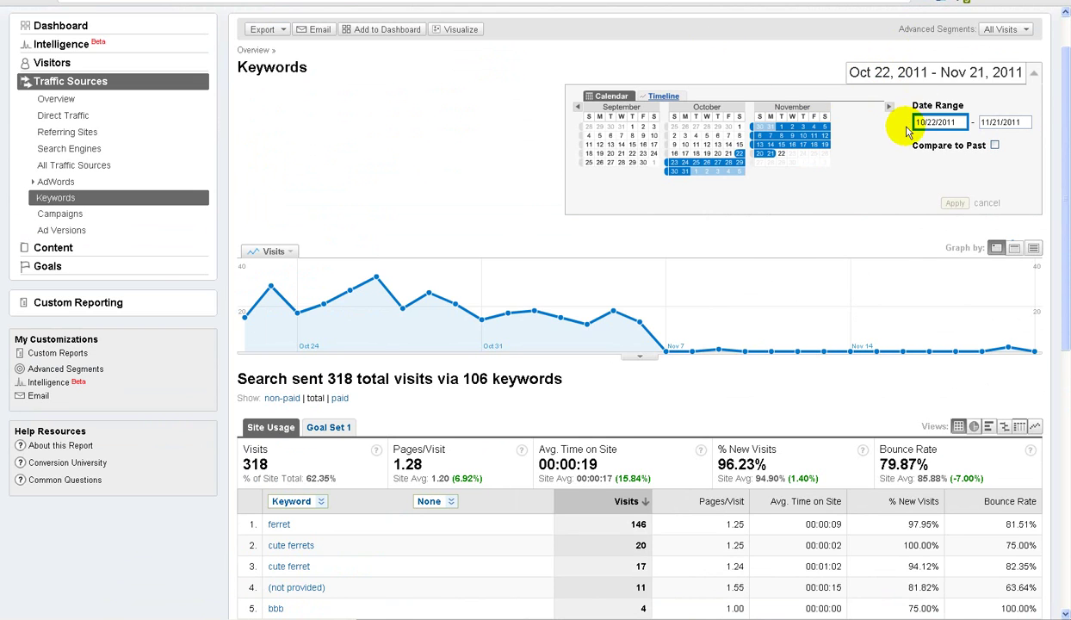
pyautogui.click(938, 122)
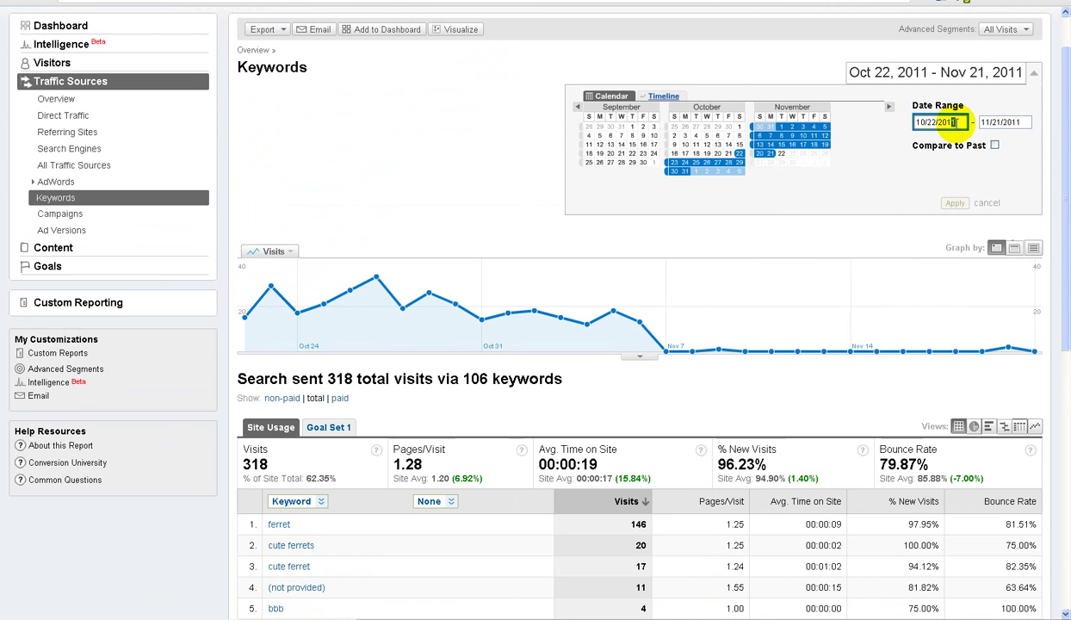
pyautogui.press('BackSpace')
pyautogui.write('0')
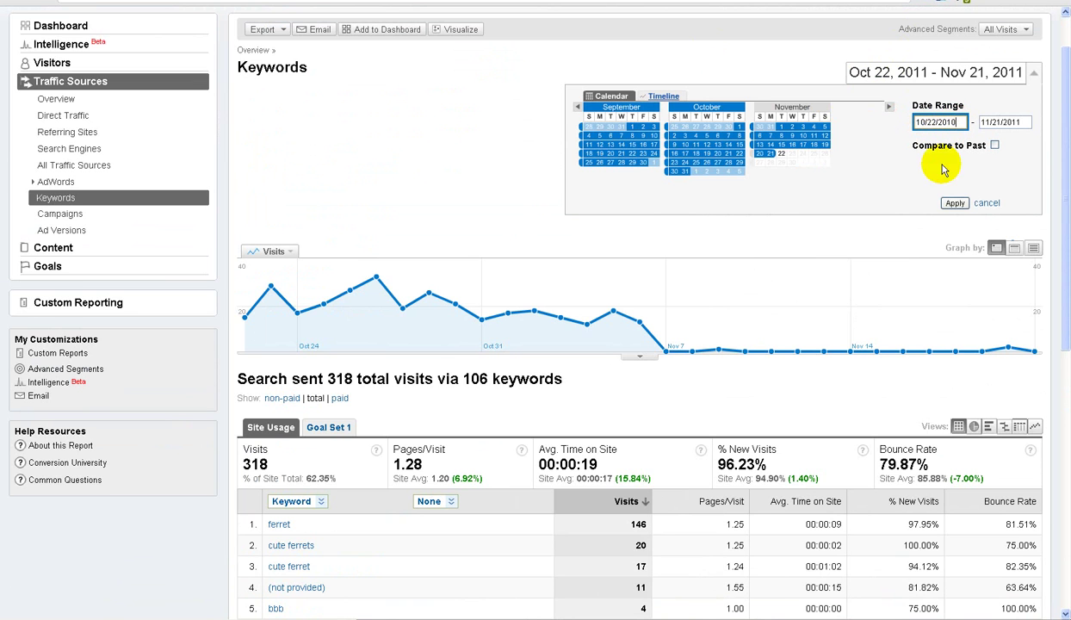
pyautogui.click(956, 203)
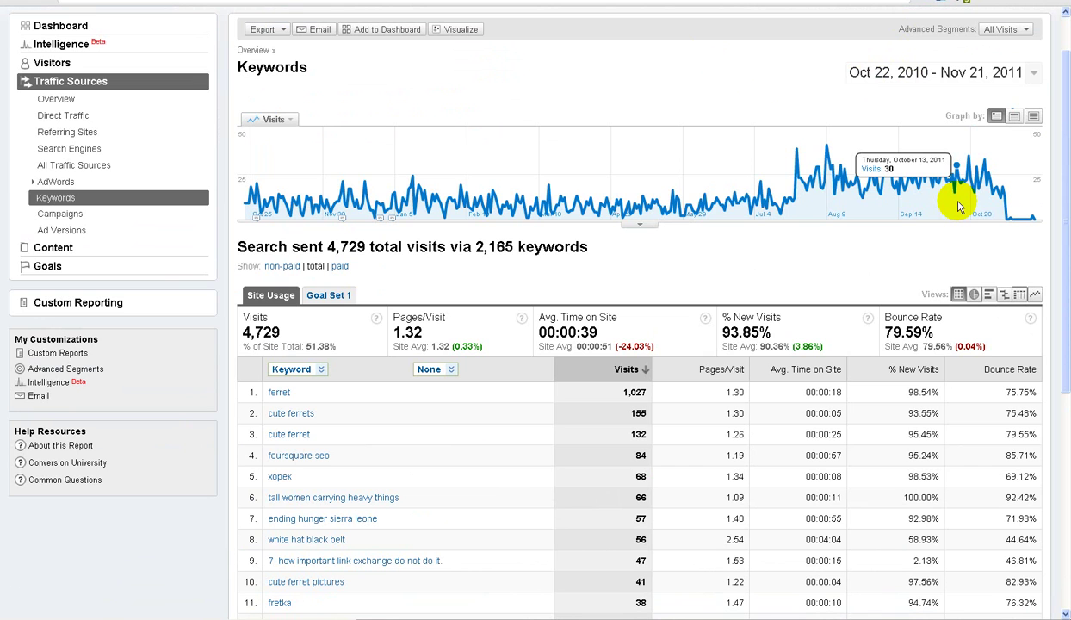
# - Examine the Keywords report's visit trend and the per-keyword metrics for the extended date range
pyautogui.scroll(-5, 769, 309)
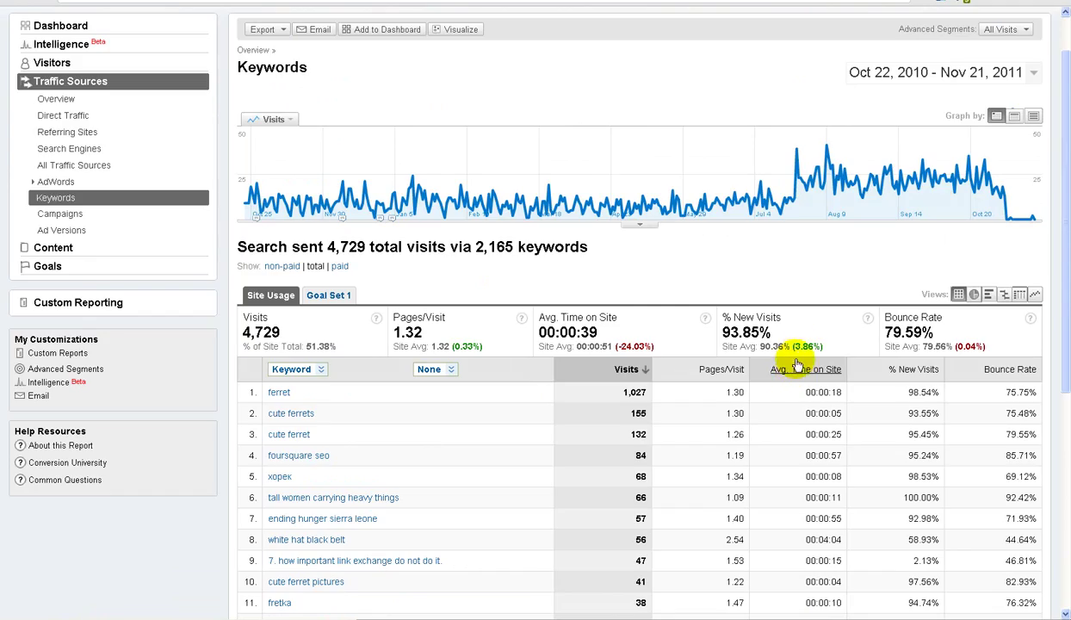
pyautogui.scroll(5, 770, 357)
pyautogui.moveTo(686, 149)
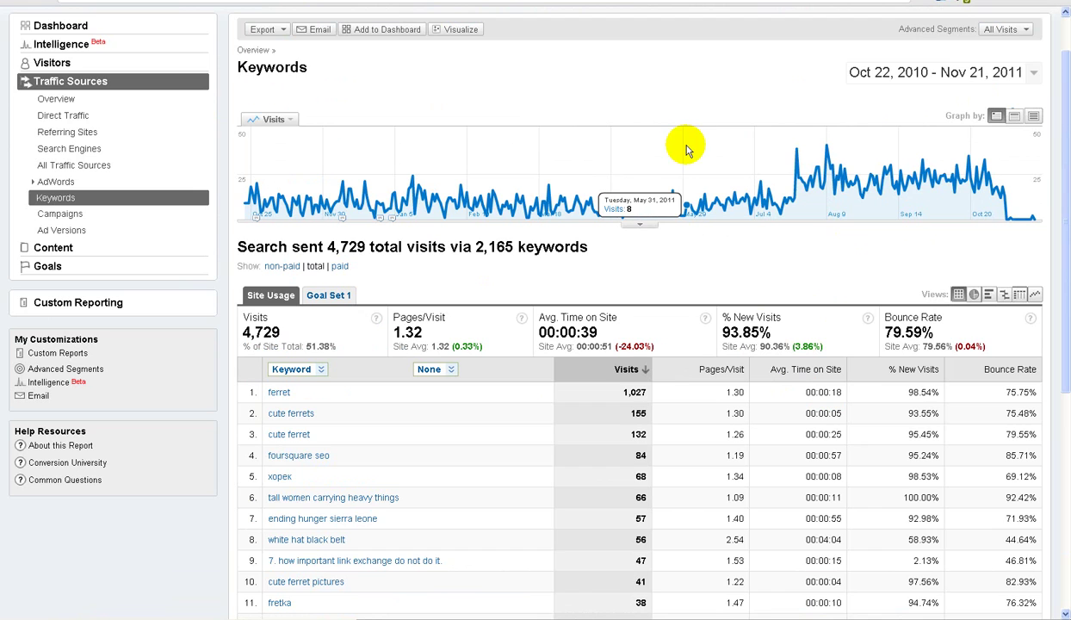
pyautogui.scroll(-2, 823, 264)
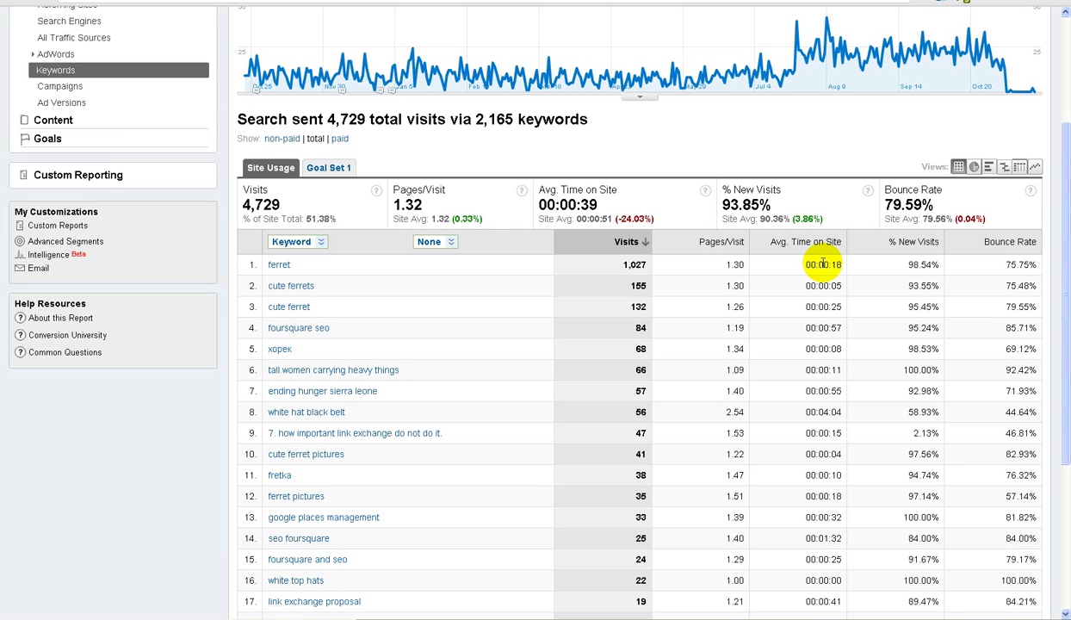
# - Open the Top Content report and examine the bounce rate and average time on page of /tag/link-building/
pyautogui.click(35, 121)
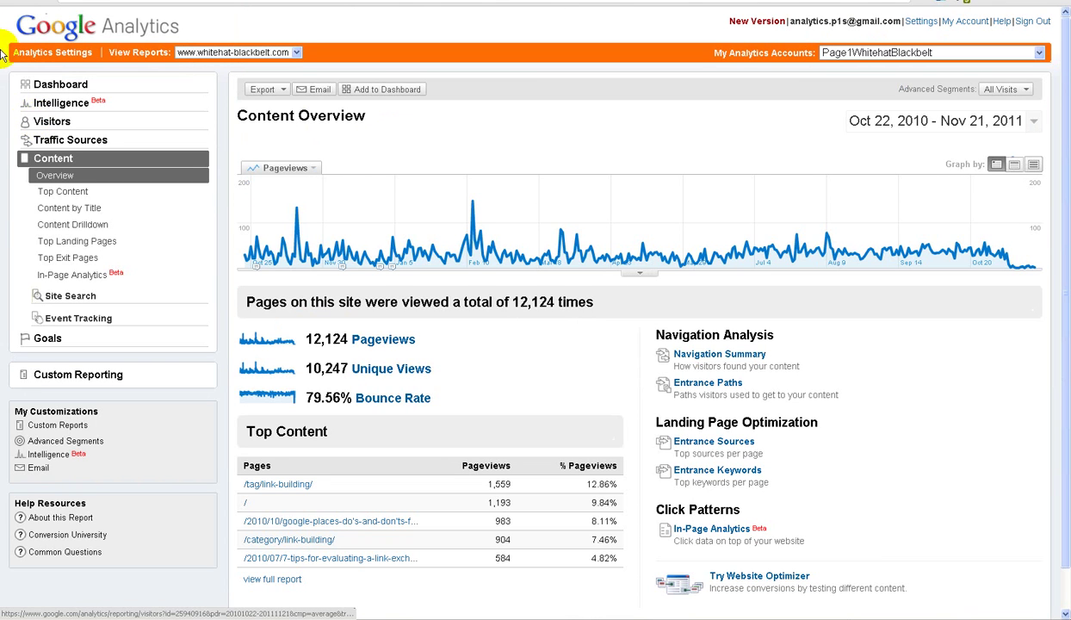
pyautogui.click(72, 197)
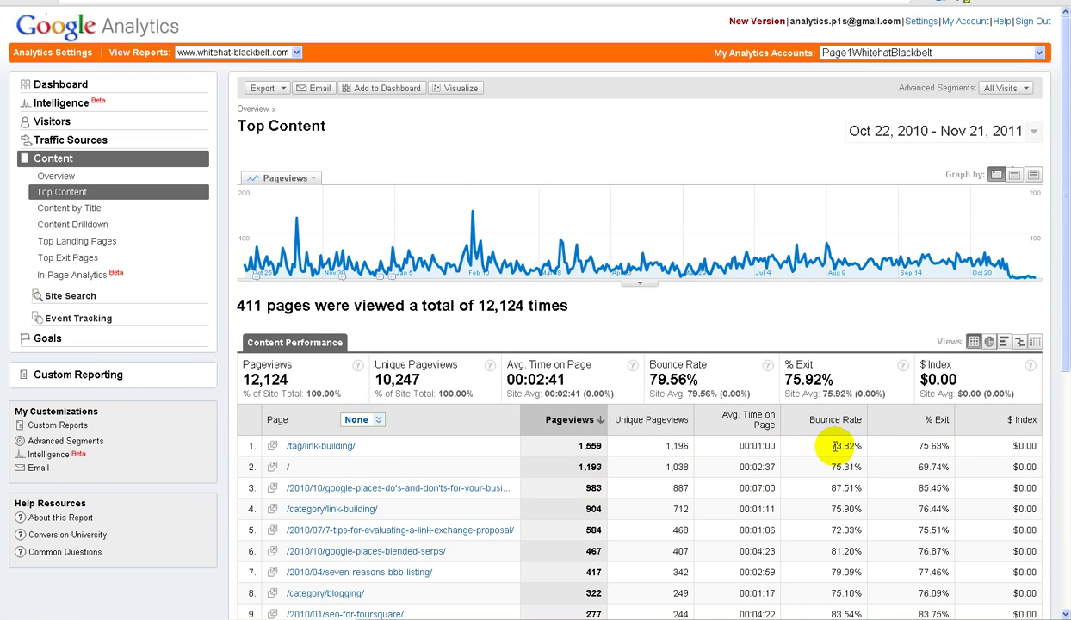
pyautogui.moveTo(822, 448); pyautogui.dragTo(860, 446)
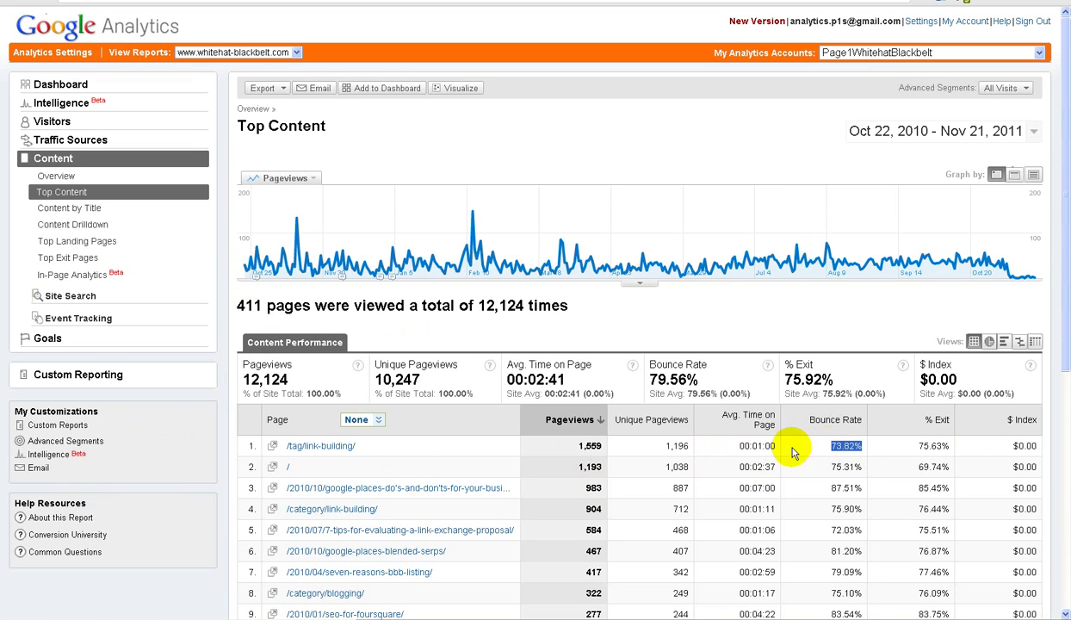
pyautogui.moveTo(723, 449); pyautogui.dragTo(765, 443)
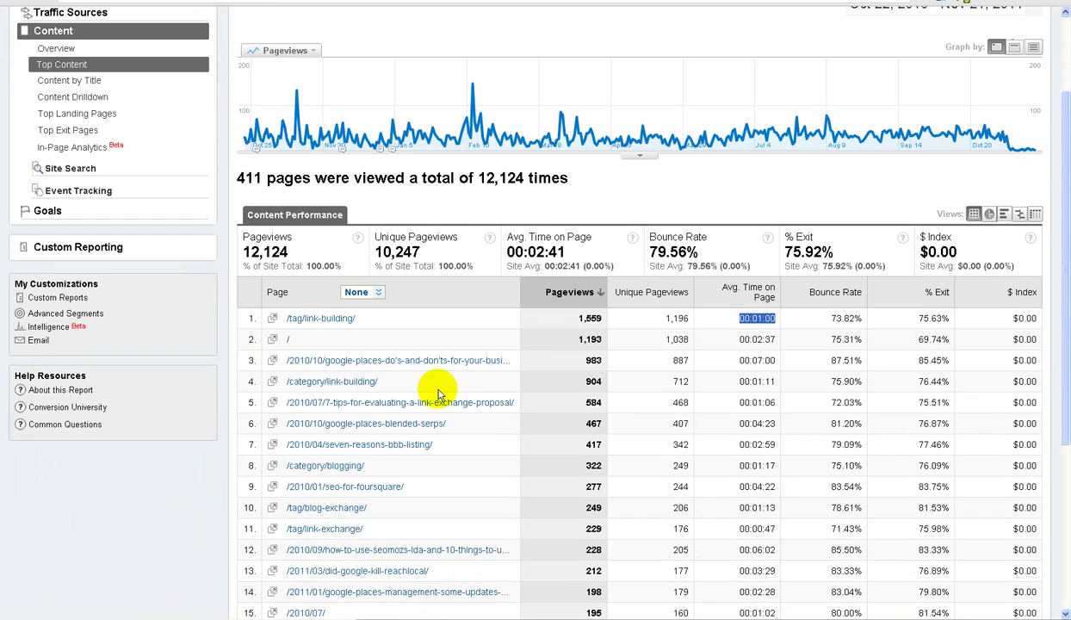
pyautogui.scroll(-3, 431, 391)
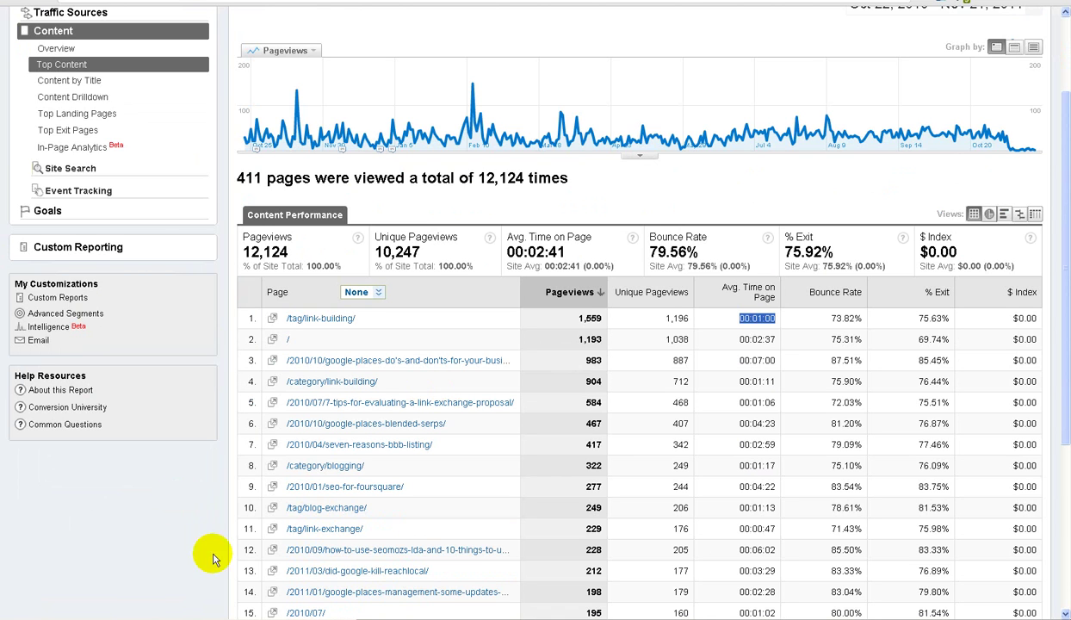
# - Open the Top Exit Pages report to review where visitors leave, and go to the Top Landing Pages report
pyautogui.click(87, 135)
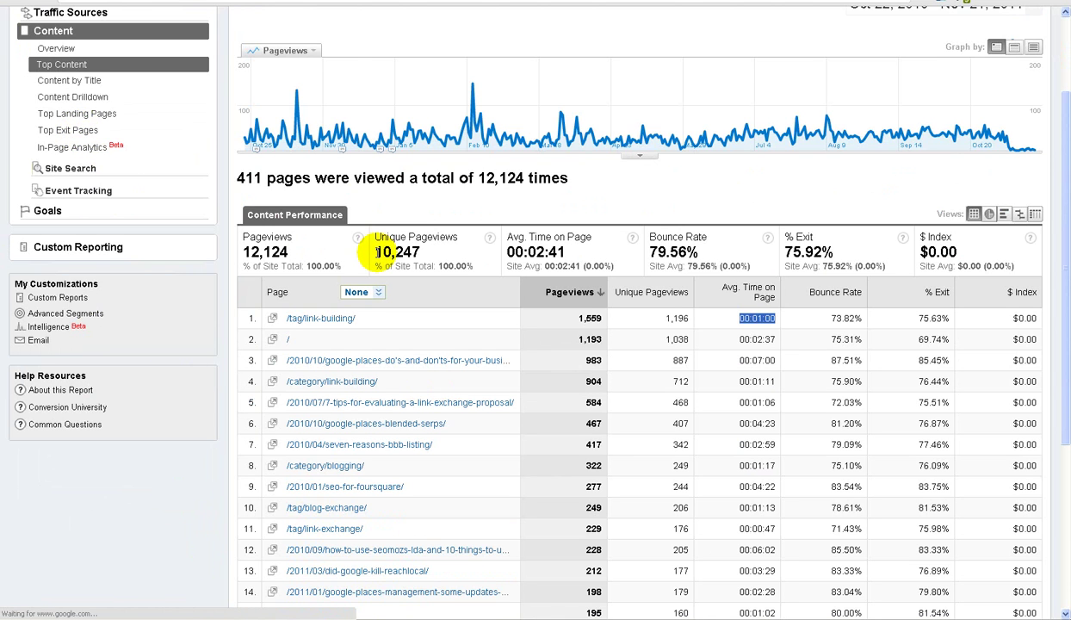
pyautogui.scroll(-2, 377, 253)
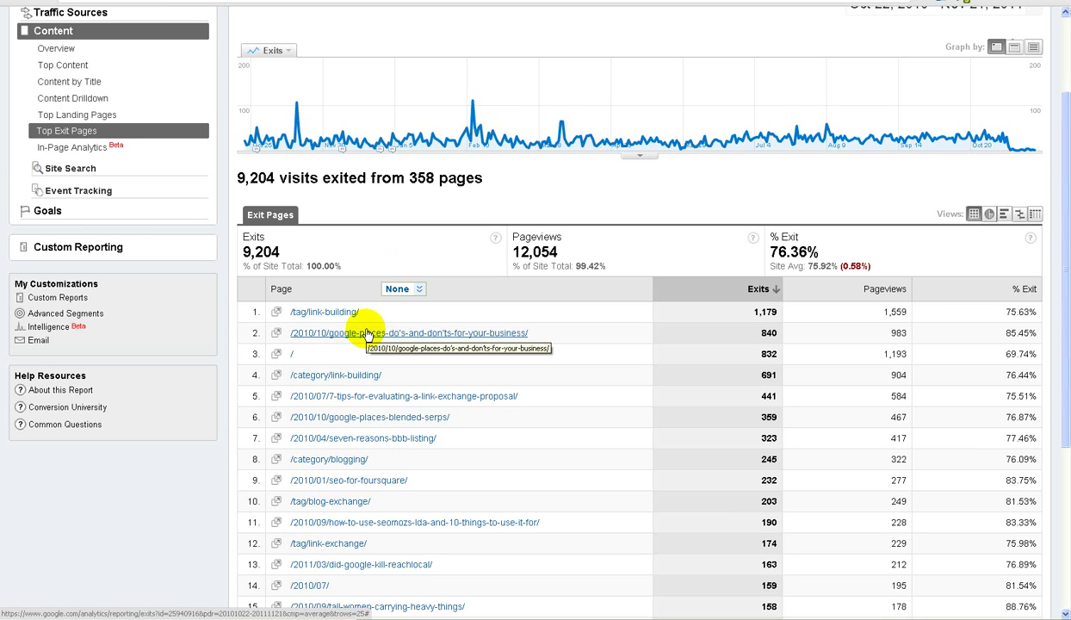
pyautogui.click(101, 118)
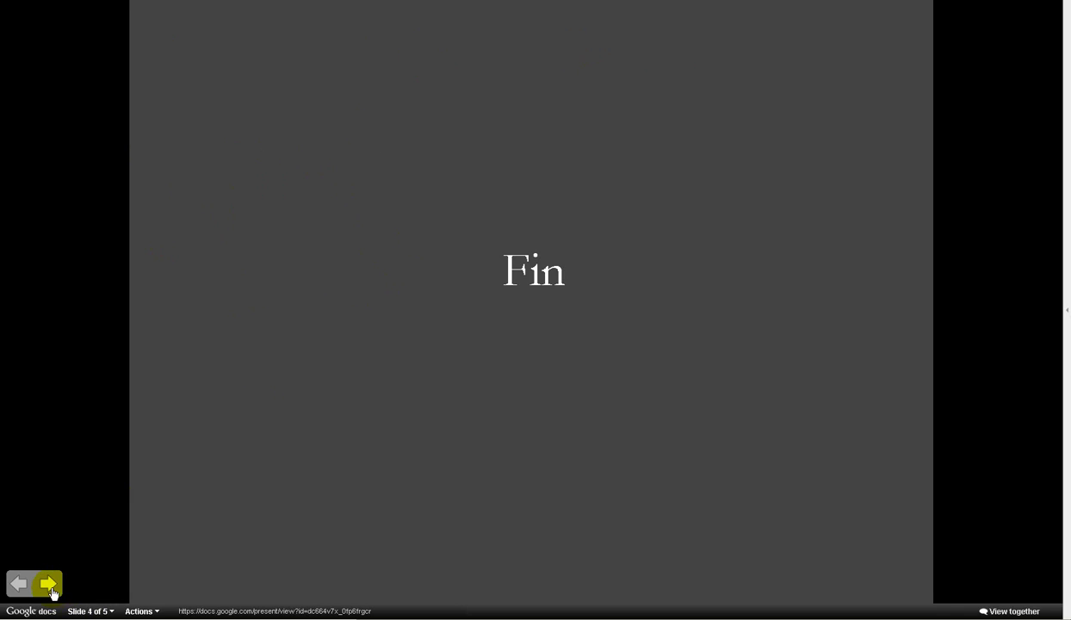
# - In the Google Docs slideshow, advance to the contact details slide and return to the "Fin" slide
pyautogui.click(53, 592)
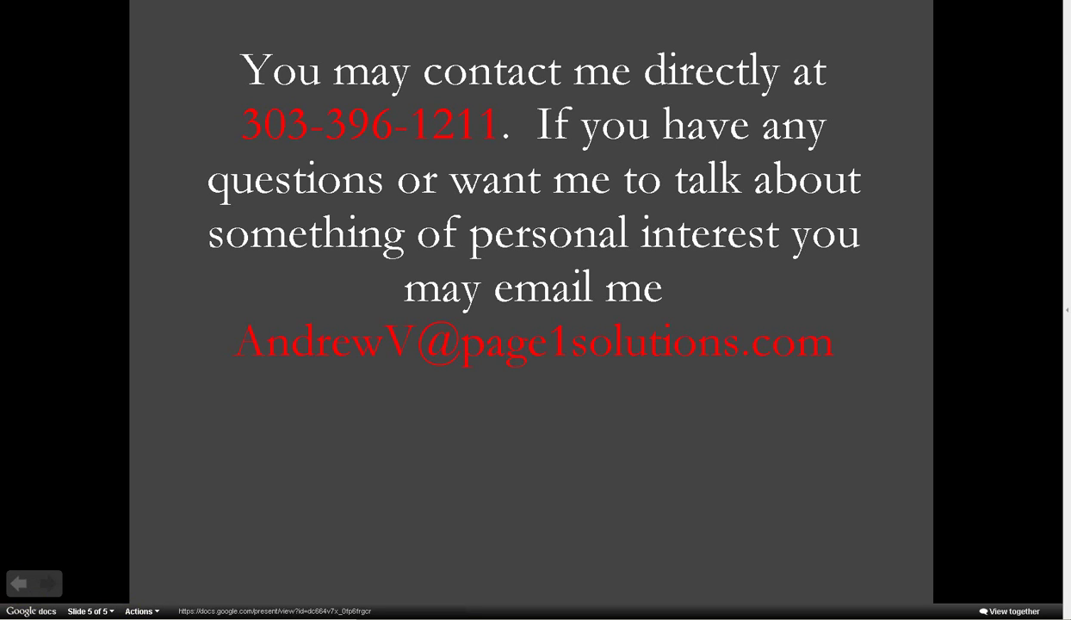
pyautogui.click(18, 583)
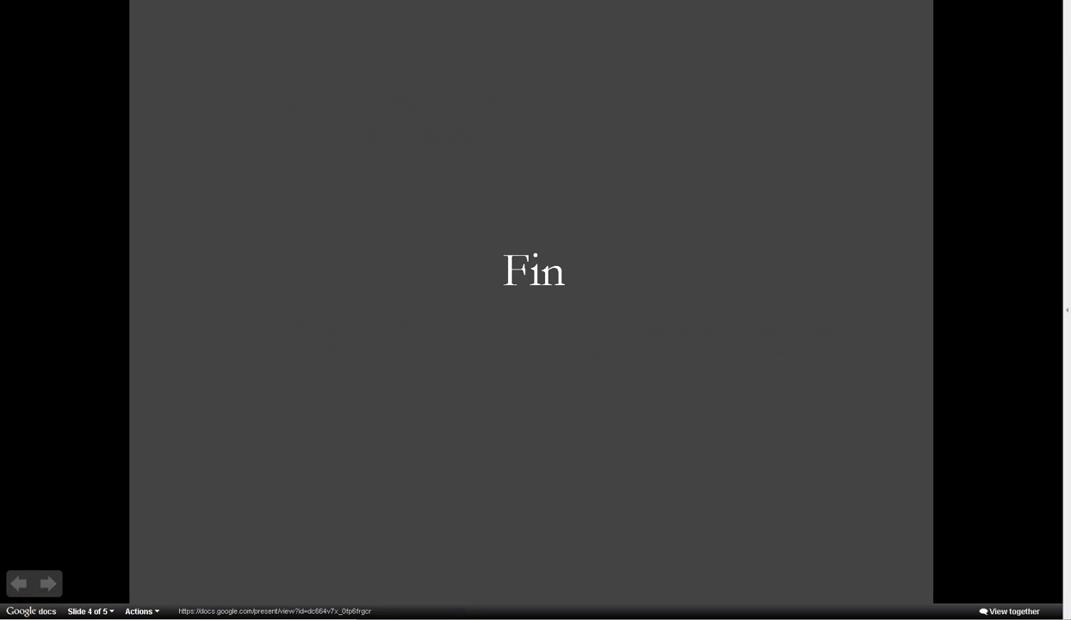